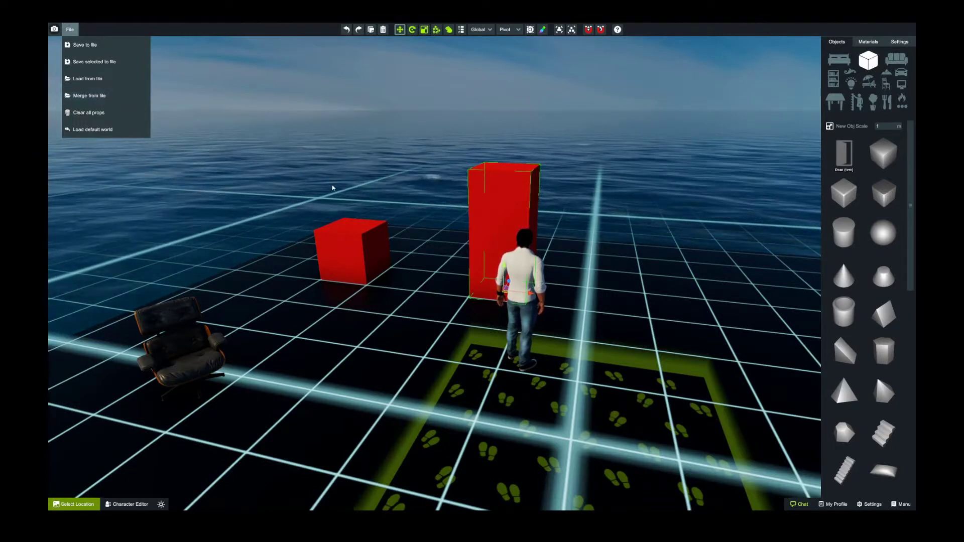
# Step: Delete the two red blocks and merge block.world into the current world to bring them back
pyautogui.click(353, 240)
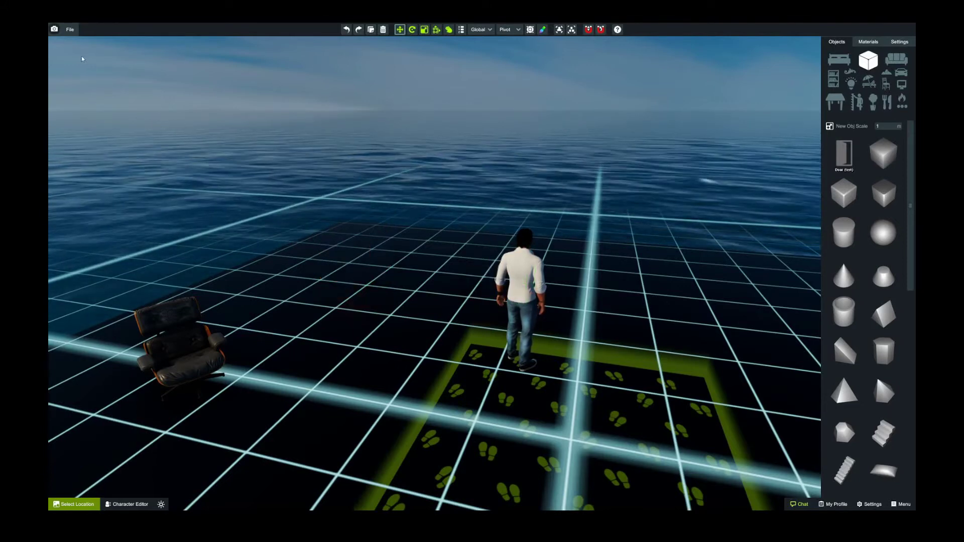
pyautogui.click(70, 30)
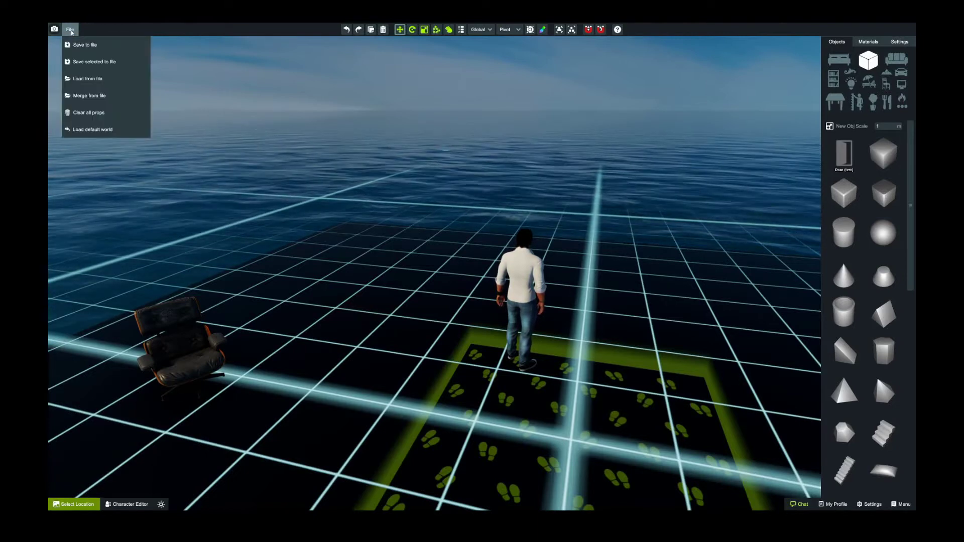
pyautogui.click(95, 97)
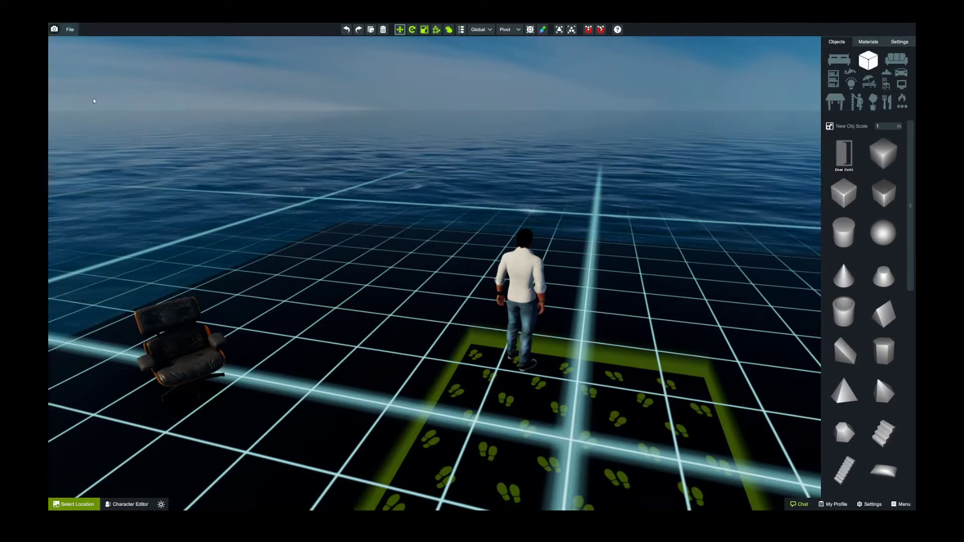
pyautogui.doubleClick(380, 279)
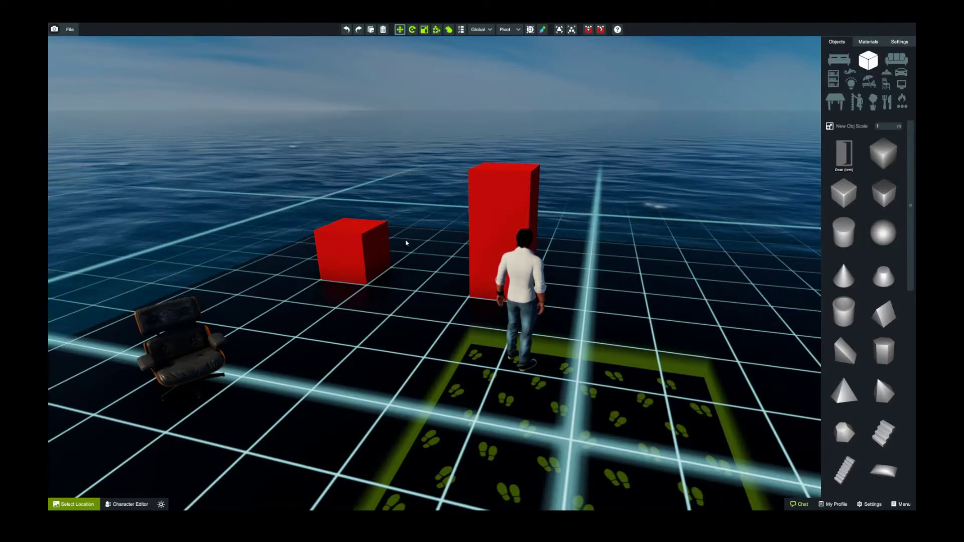
# Step: Inspect the merged red blocks around the avatar from different angles and distances
pyautogui.moveTo(423, 220); pyautogui.dragTo(594, 232, button='right')
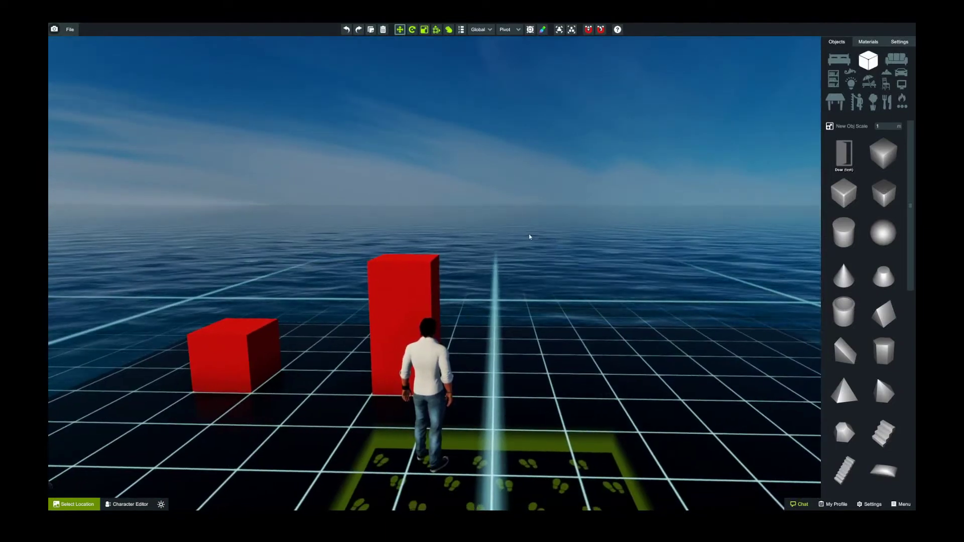
pyautogui.moveTo(516, 270)
pyautogui.mouseDown(button='right')
pyautogui.moveTo(519, 258)
pyautogui.moveTo(510, 290)
pyautogui.moveTo(516, 269)
pyautogui.mouseUp(button='right')
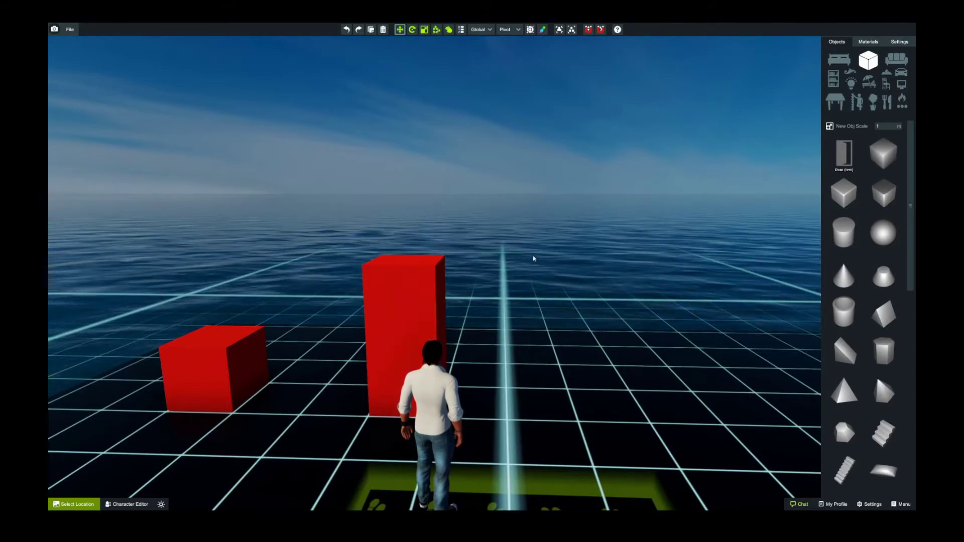
pyautogui.moveTo(532, 257)
pyautogui.mouseDown(button='right')
pyautogui.moveTo(542, 288)
pyautogui.moveTo(531, 275)
pyautogui.moveTo(538, 265)
pyautogui.mouseUp(button='right')
pyautogui.scroll(3, 529, 254)
pyautogui.scroll(-3, 534, 277)
pyautogui.scroll(2, 541, 263)
pyautogui.scroll(-3, 542, 289)
pyautogui.scroll(2, 533, 271)
pyautogui.scroll(-1, 531, 275)
pyautogui.scroll(2, 534, 267)
pyautogui.scroll(-1, 538, 265)
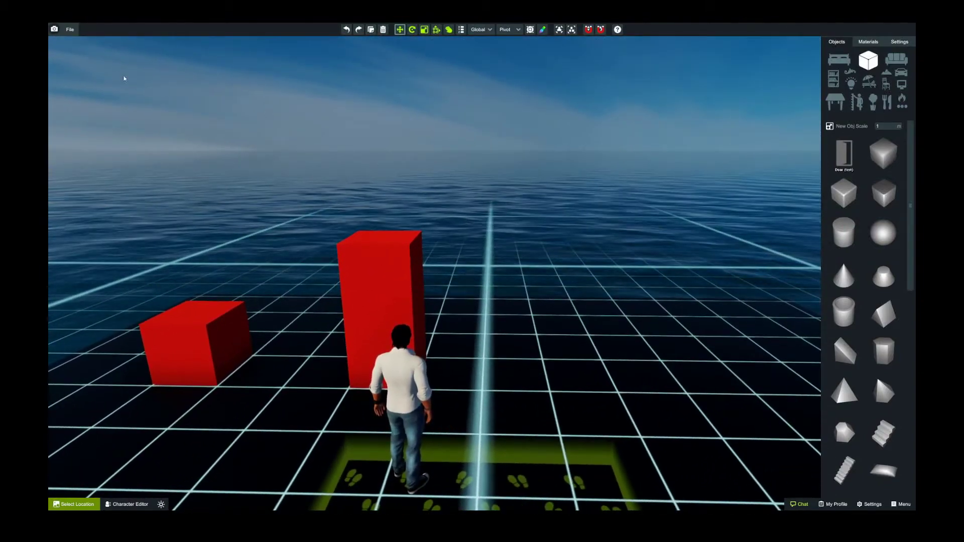
# Step: Merge Sofa.world into the current world
pyautogui.click(71, 30)
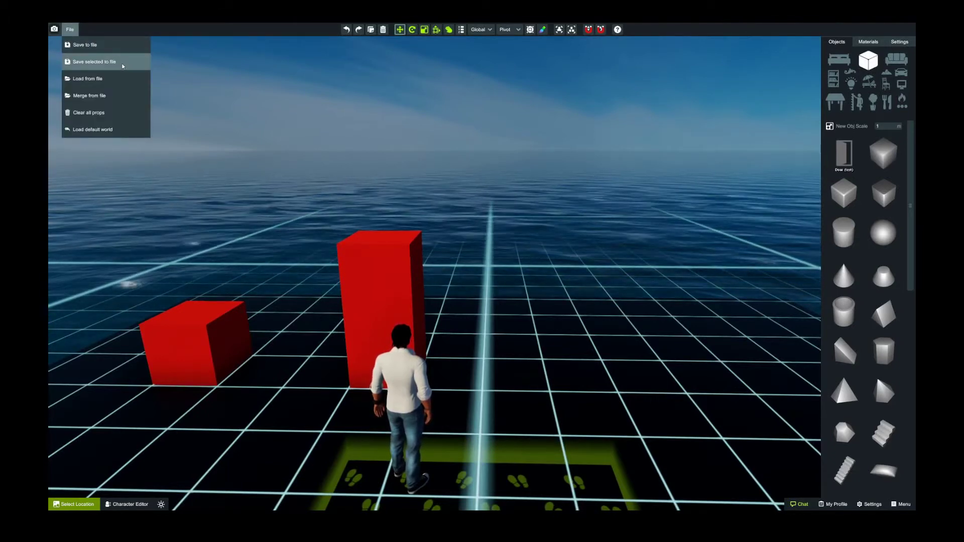
pyautogui.click(107, 97)
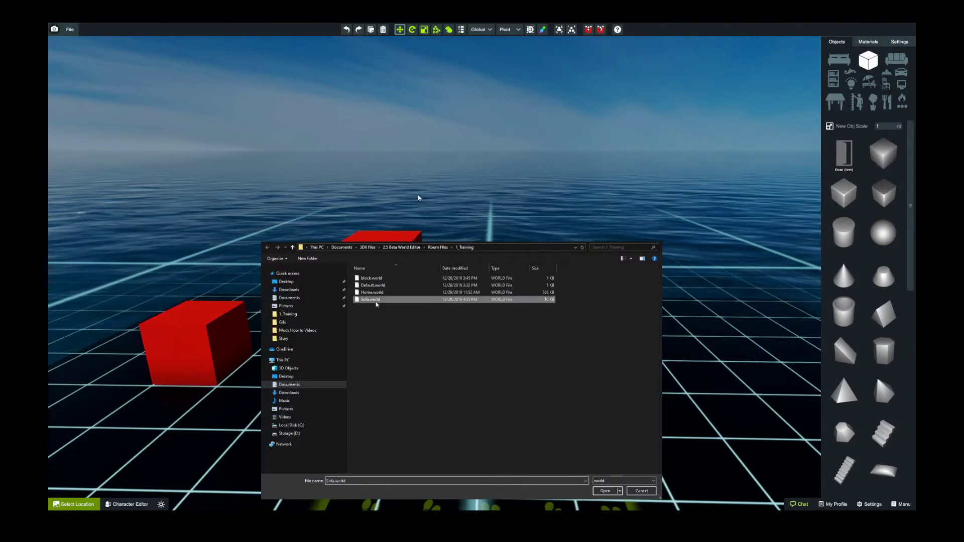
pyautogui.doubleClick(374, 300)
# Step: Search for the merged sofa by box-selecting several areas along the distant horizon
pyautogui.moveTo(470, 205); pyautogui.dragTo(232, 211, button='right')
pyautogui.moveTo(428, 207); pyautogui.dragTo(419, 206, button='right')
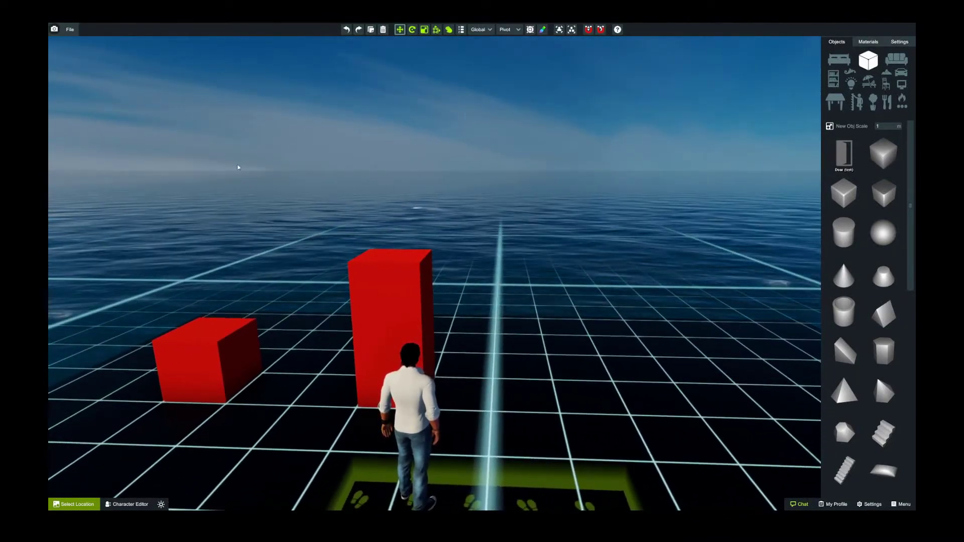
pyautogui.moveTo(102, 126); pyautogui.dragTo(460, 217)
pyautogui.moveTo(460, 217); pyautogui.dragTo(492, 215, button='right')
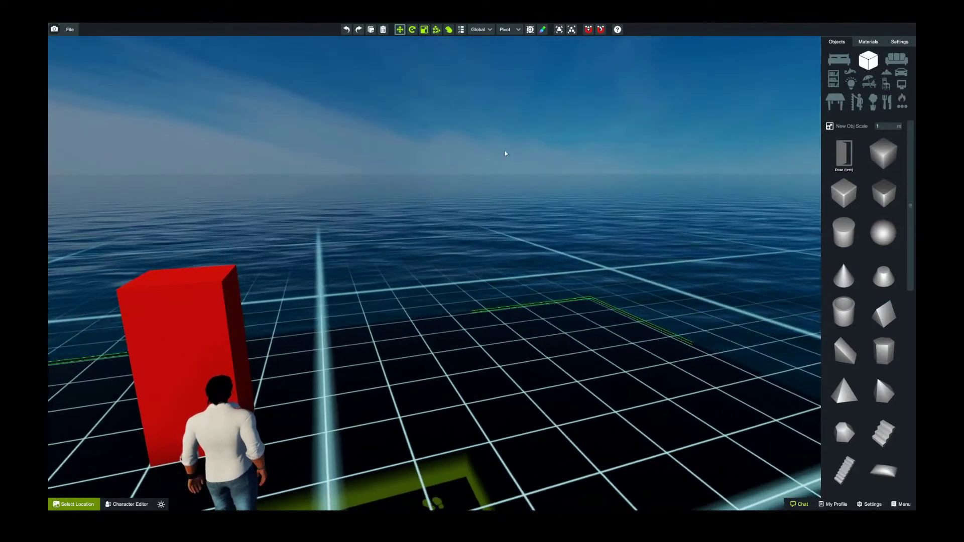
pyautogui.moveTo(505, 151); pyautogui.dragTo(737, 226)
pyautogui.moveTo(737, 225); pyautogui.dragTo(726, 207, button='right')
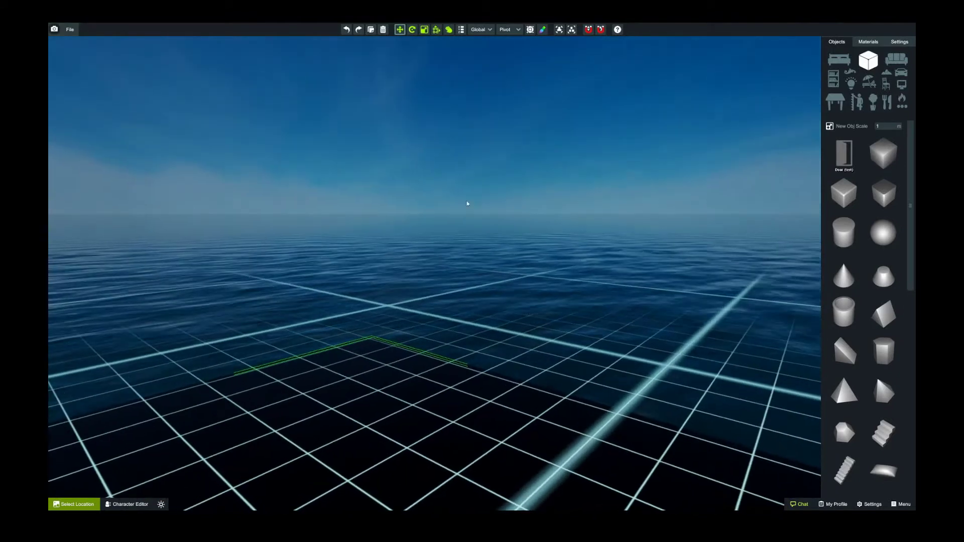
pyautogui.moveTo(433, 196); pyautogui.dragTo(661, 238)
pyautogui.moveTo(645, 247); pyautogui.dragTo(477, 211, button='right')
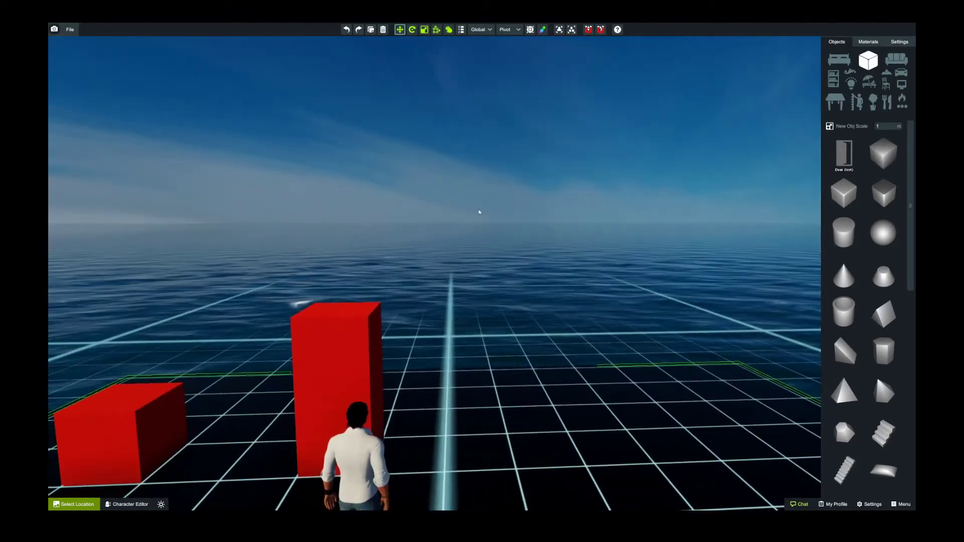
pyautogui.moveTo(419, 176); pyautogui.dragTo(643, 230)
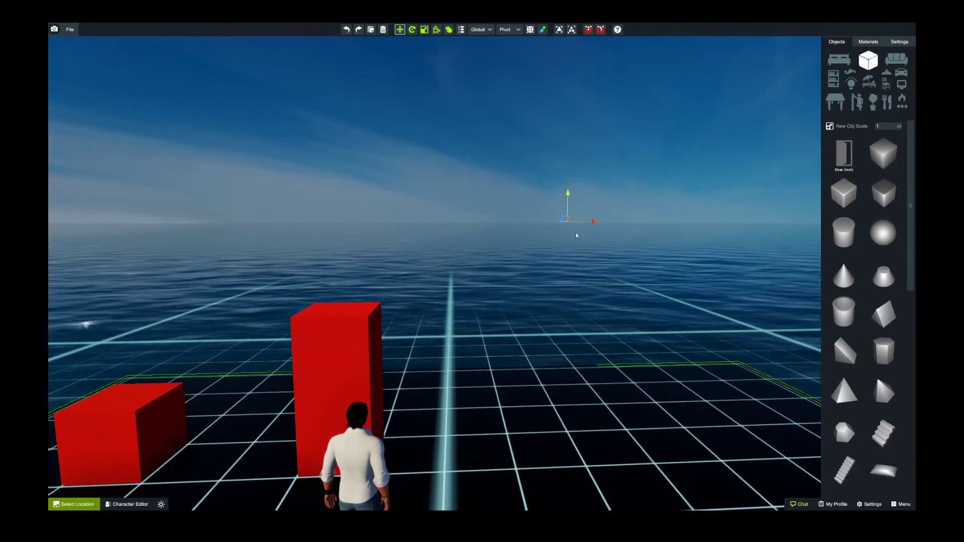
pyautogui.moveTo(576, 236)
pyautogui.mouseDown(button='right')
pyautogui.moveTo(556, 242)
pyautogui.moveTo(574, 239)
pyautogui.mouseUp(button='right')
pyautogui.press('s')
pyautogui.press('w')
pyautogui.press('s')
pyautogui.press('w')
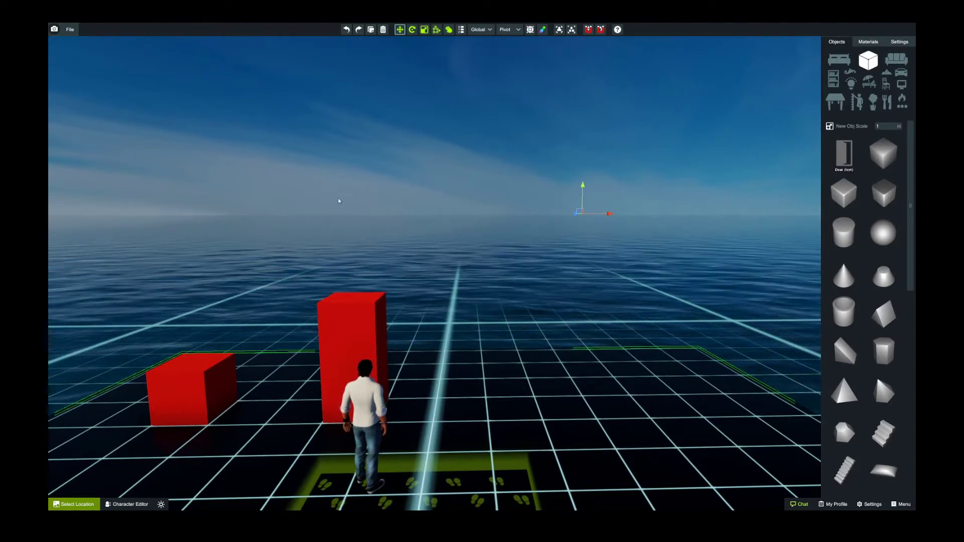
pyautogui.moveTo(296, 184); pyautogui.dragTo(439, 260)
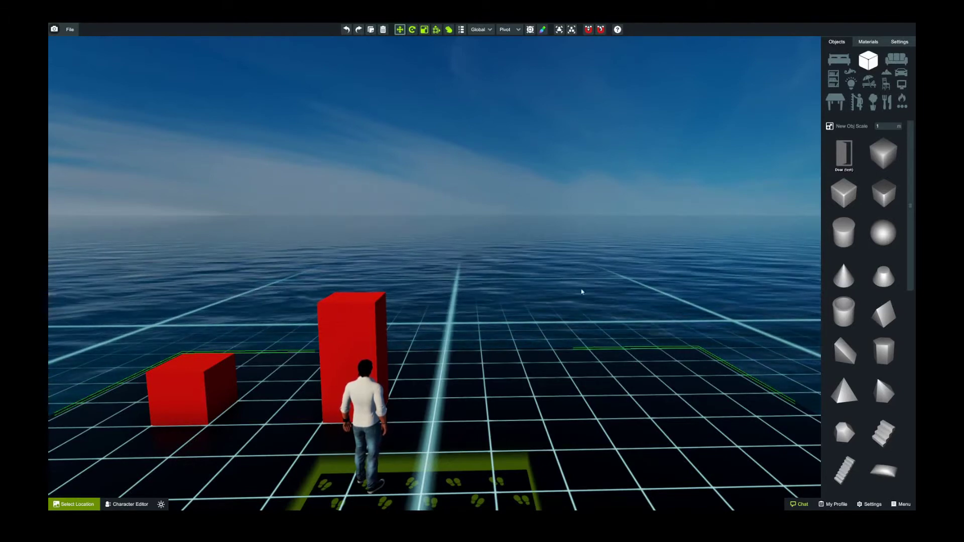
# Step: Box-select the distant sofa and move it with surface snapping onto the dark floor, to the right of the tall red block
pyautogui.moveTo(469, 172); pyautogui.dragTo(669, 239)
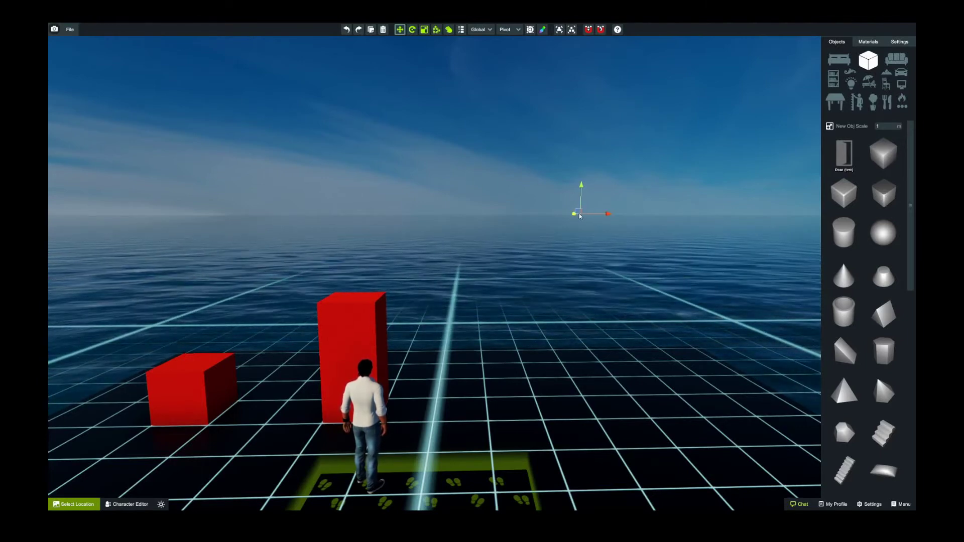
pyautogui.press('v')
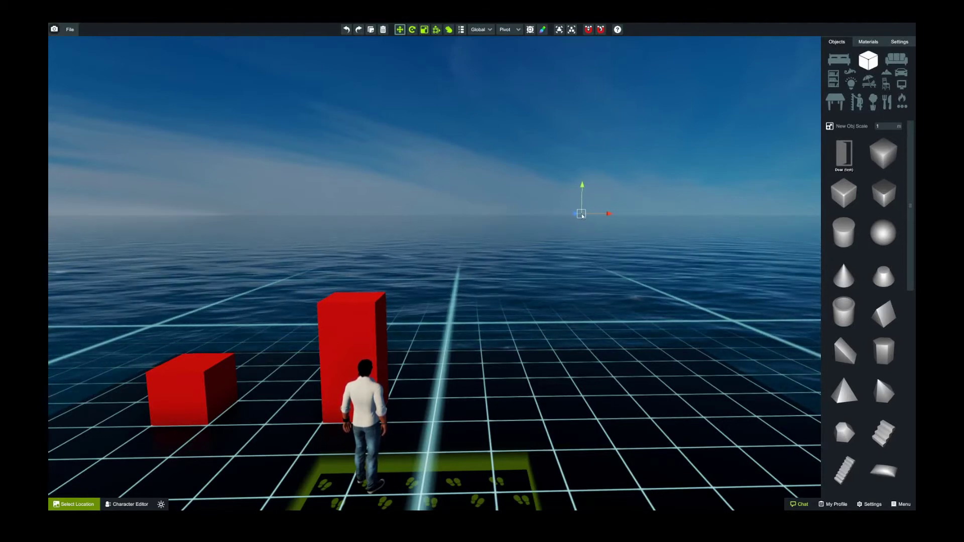
pyautogui.moveTo(613, 285); pyautogui.dragTo(603, 330)
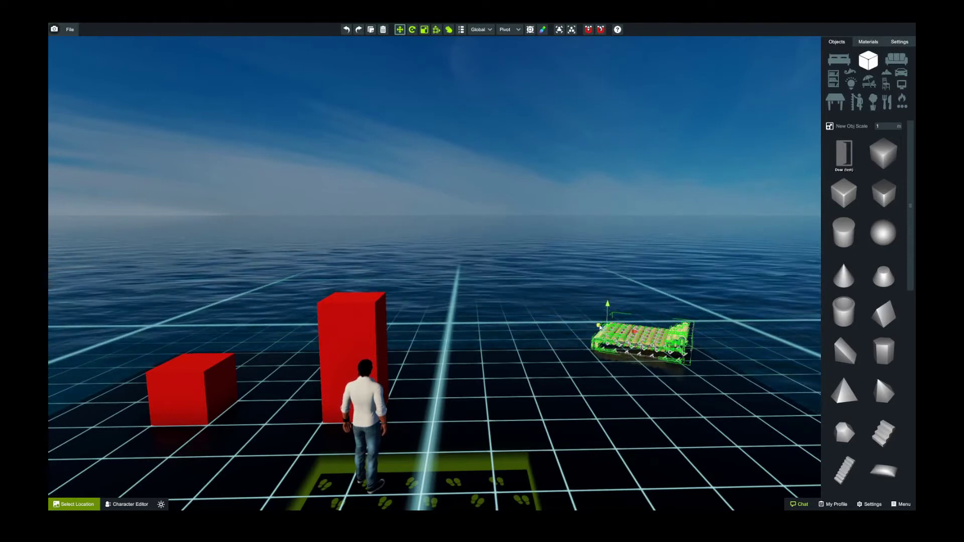
pyautogui.moveTo(620, 337); pyautogui.dragTo(632, 371)
pyautogui.moveTo(697, 386); pyautogui.dragTo(564, 357)
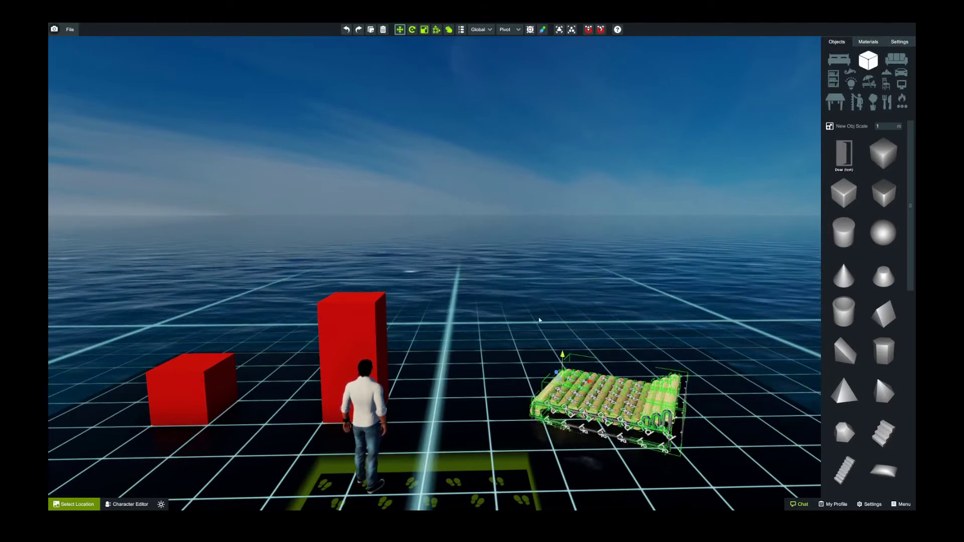
# Step: Delete the dark floor, both red blocks and the armchair, keeping only the sofa
pyautogui.moveTo(540, 320); pyautogui.dragTo(538, 329, button='right')
pyautogui.scroll(-5, 540, 329)
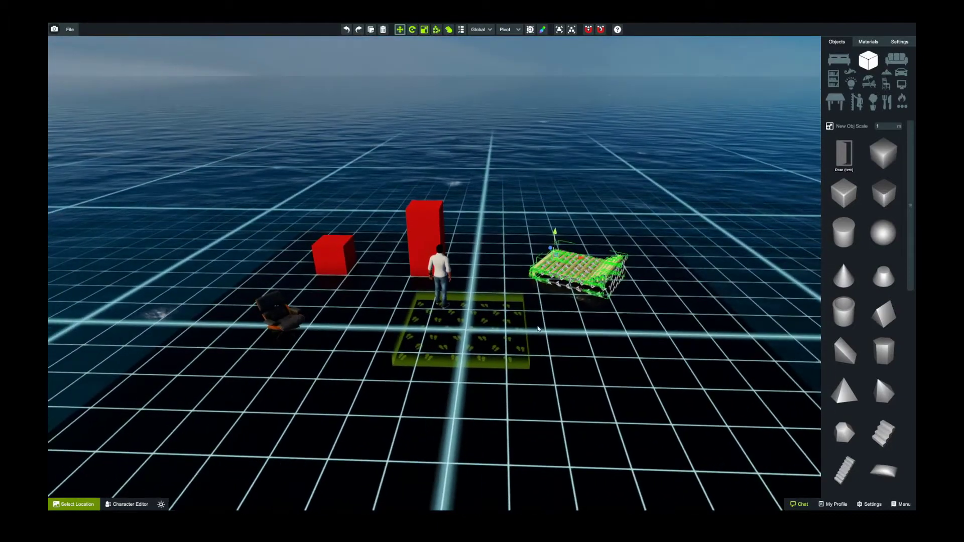
pyautogui.click(557, 326)
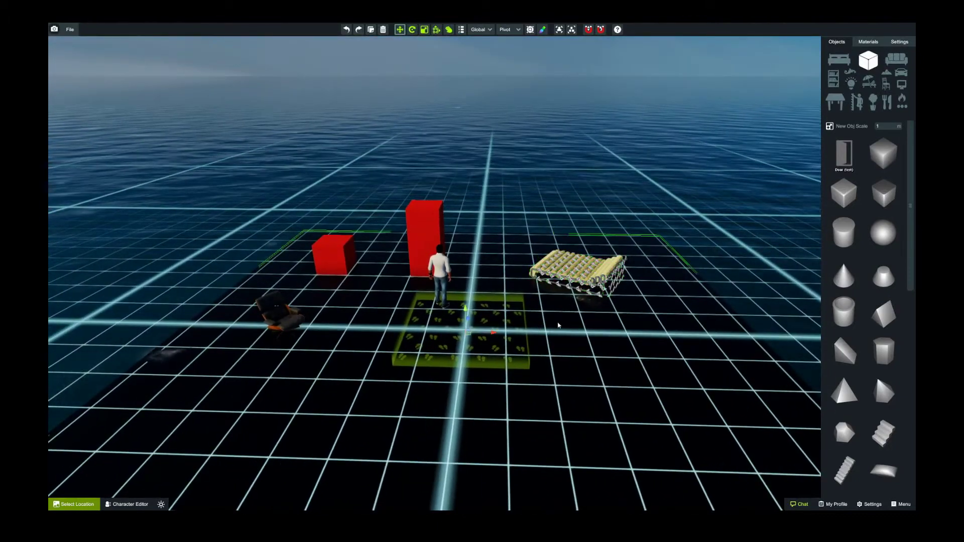
pyautogui.press('Delete')
pyautogui.click(425, 243)
pyautogui.press('Delete')
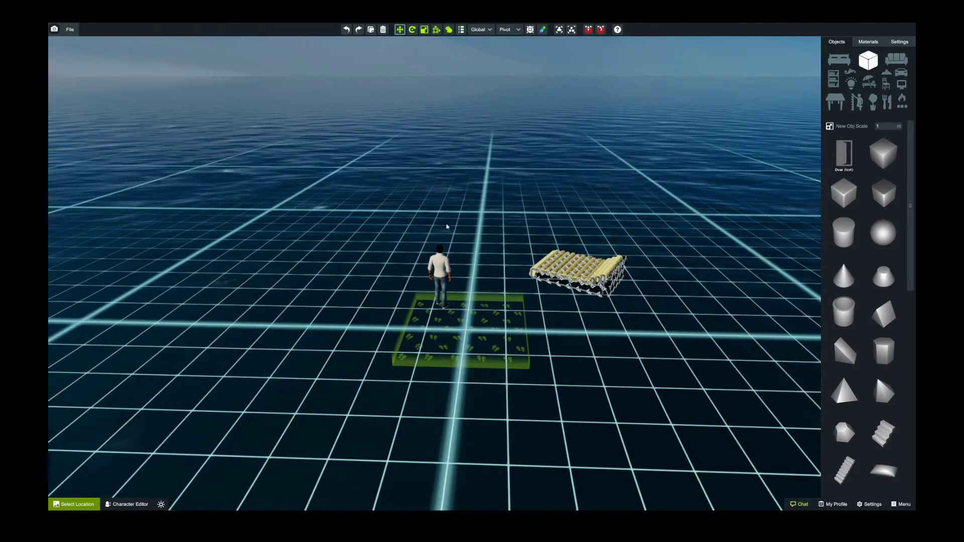
# Step: Save the world containing only the sofa over Sofa.world
pyautogui.press('w')
pyautogui.moveTo(446, 227); pyautogui.dragTo(359, 177, button='right')
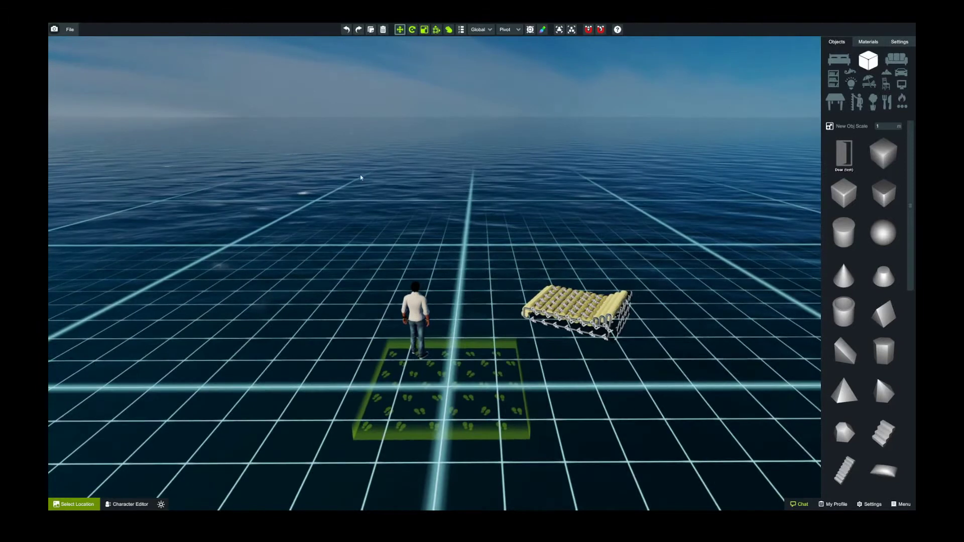
pyautogui.click(69, 30)
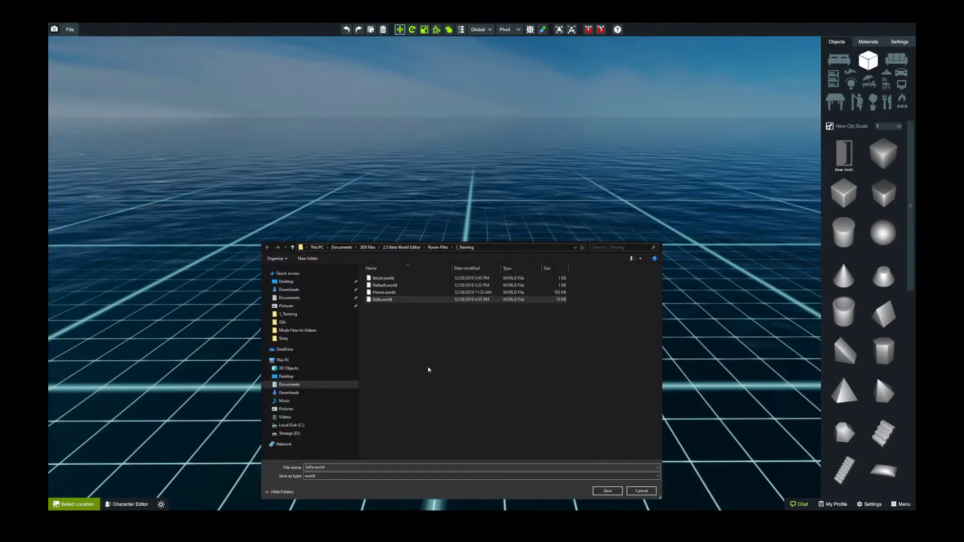
pyautogui.click(642, 491)
# Step: Load Home.world in place of the current layout
pyautogui.moveTo(506, 256); pyautogui.dragTo(509, 238, button='right')
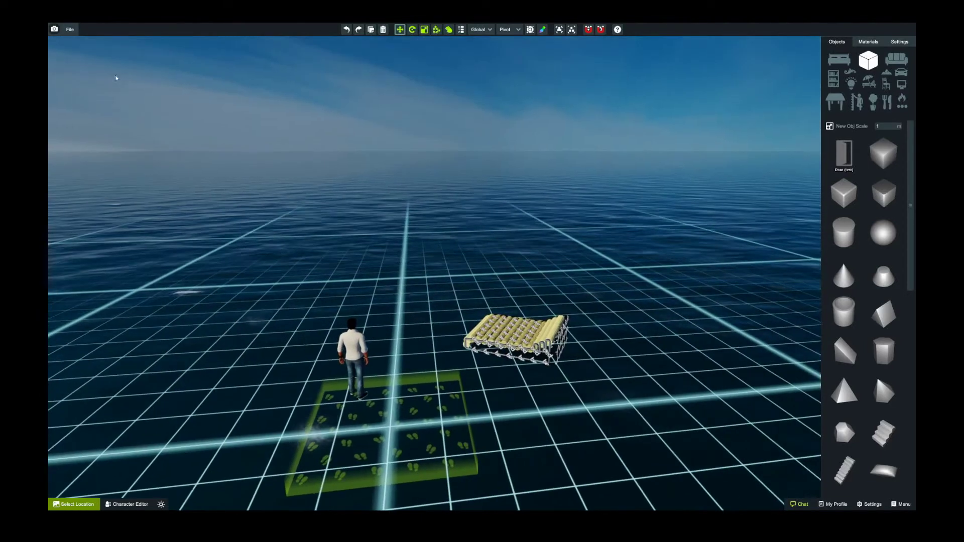
pyautogui.click(71, 29)
pyautogui.click(95, 78)
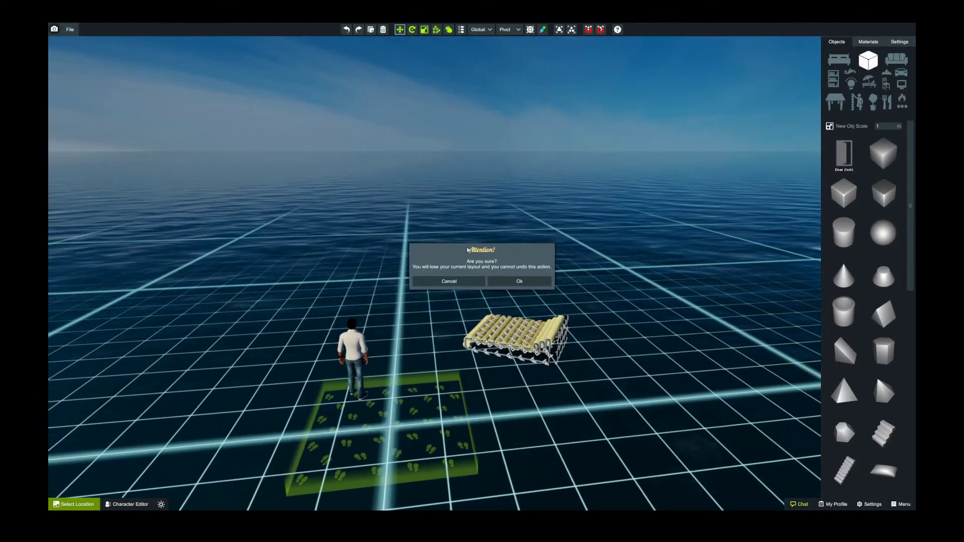
pyautogui.click(508, 280)
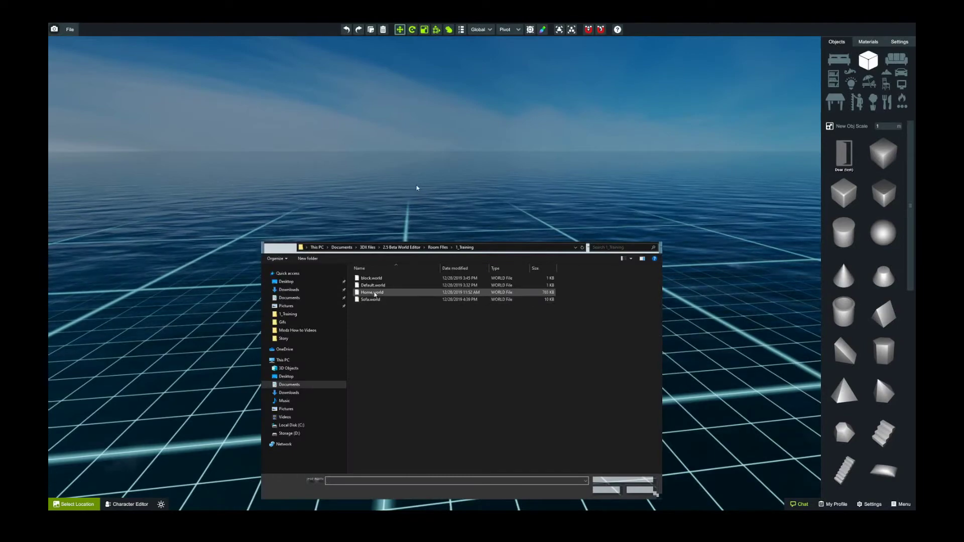
pyautogui.doubleClick(374, 293)
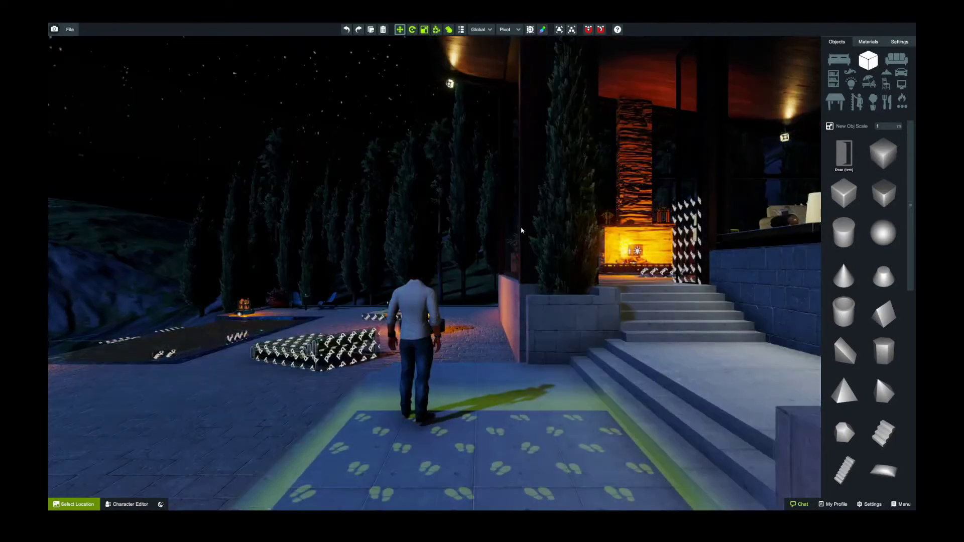
# Step: Look around the loaded home's terrace, entrance steps, fire pit and pool
pyautogui.moveTo(521, 230); pyautogui.dragTo(357, 240, button='right')
pyautogui.moveTo(185, 180); pyautogui.dragTo(478, 266)
pyautogui.moveTo(478, 266); pyautogui.dragTo(504, 240, button='right')
pyautogui.moveTo(503, 208); pyautogui.dragTo(663, 295)
pyautogui.moveTo(574, 236); pyautogui.dragTo(518, 237, button='right')
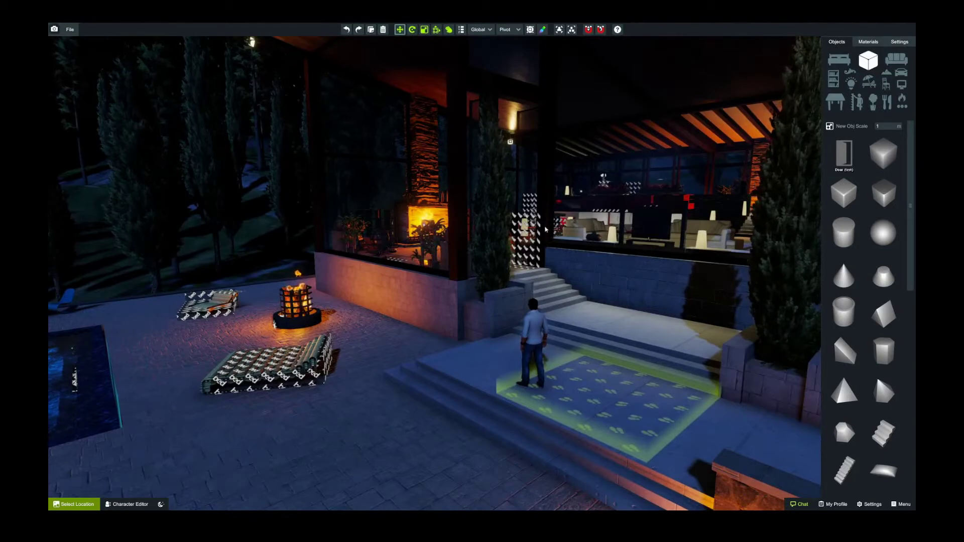
pyautogui.moveTo(545, 229); pyautogui.dragTo(527, 261, button='right')
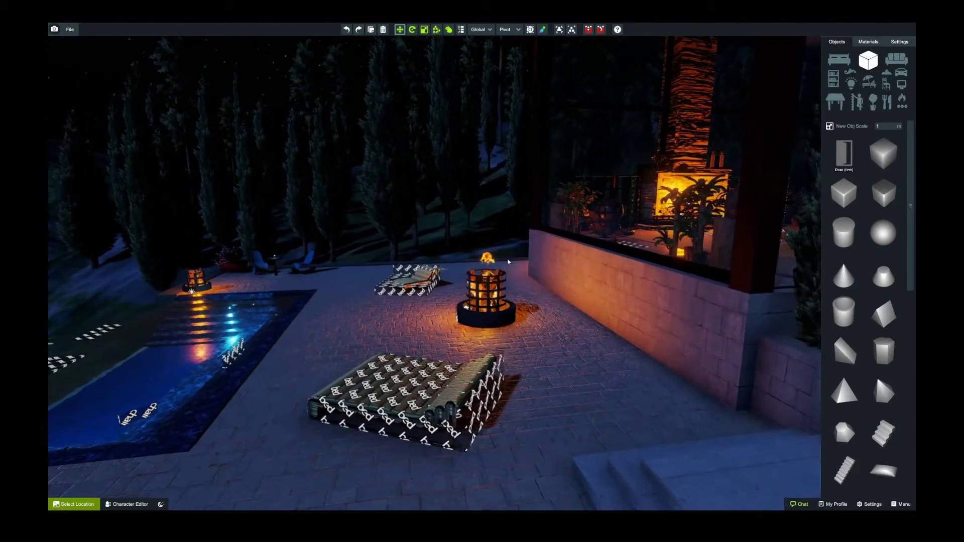
pyautogui.moveTo(508, 262); pyautogui.dragTo(328, 197, button='right')
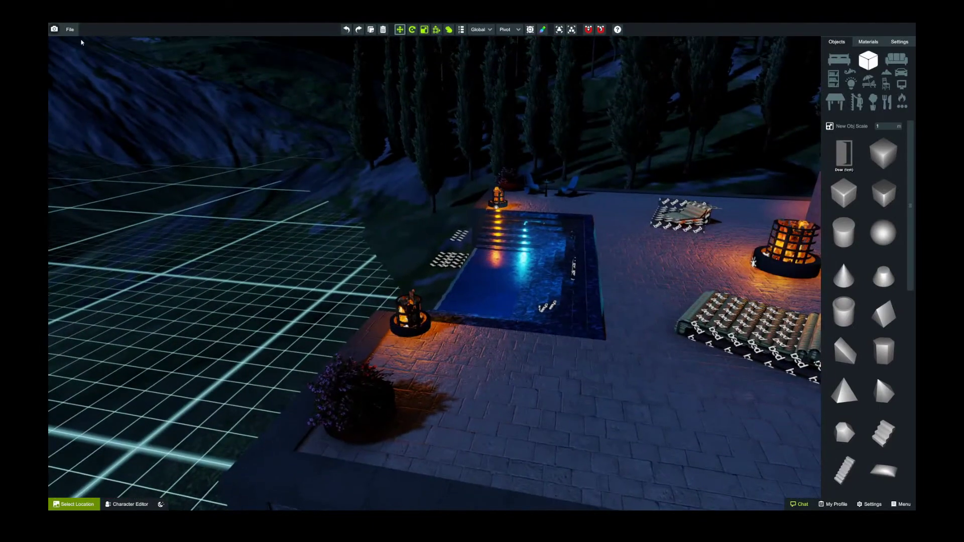
# Step: Load Sofa.world in place of the home layout
pyautogui.click(70, 30)
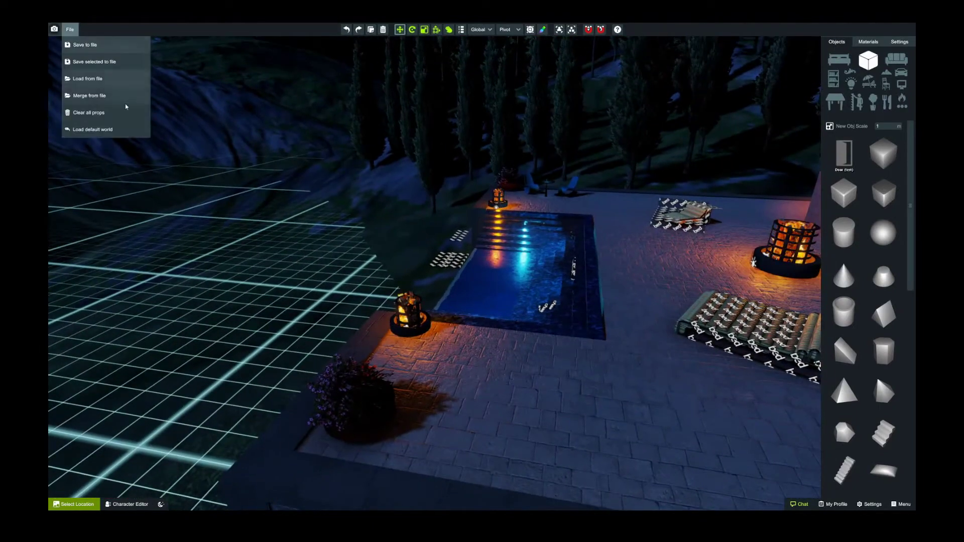
pyautogui.click(99, 83)
pyautogui.click(521, 282)
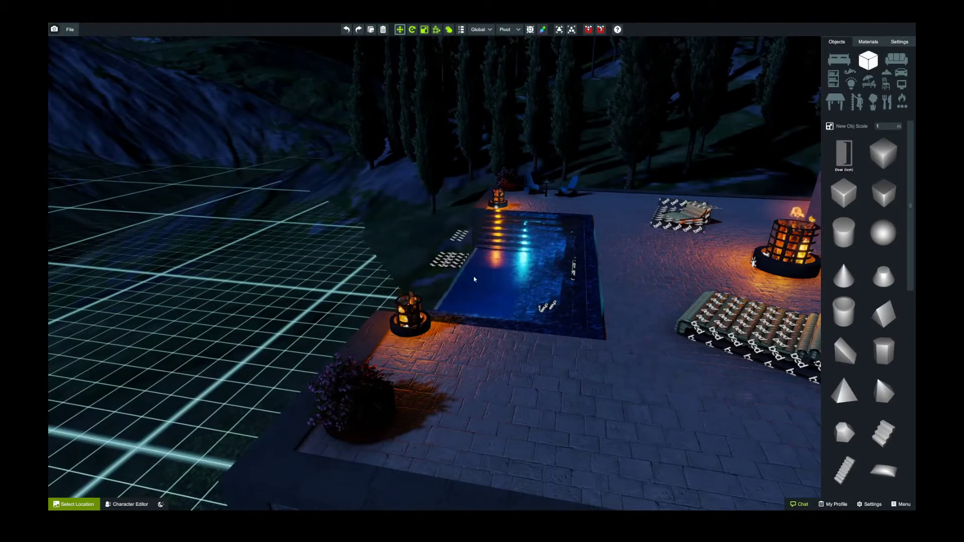
pyautogui.doubleClick(374, 300)
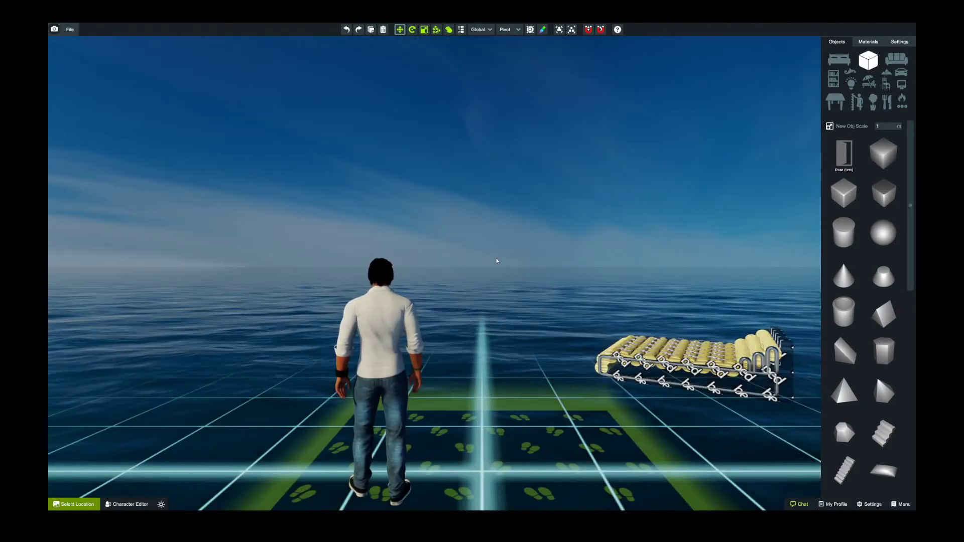
# Step: Select the sofa in the loaded world and examine its placement on the grid relative to the spawn area
pyautogui.moveTo(496, 260); pyautogui.dragTo(566, 283, button='right')
pyautogui.scroll(5, 514, 300)
pyautogui.scroll(-5, 511, 306)
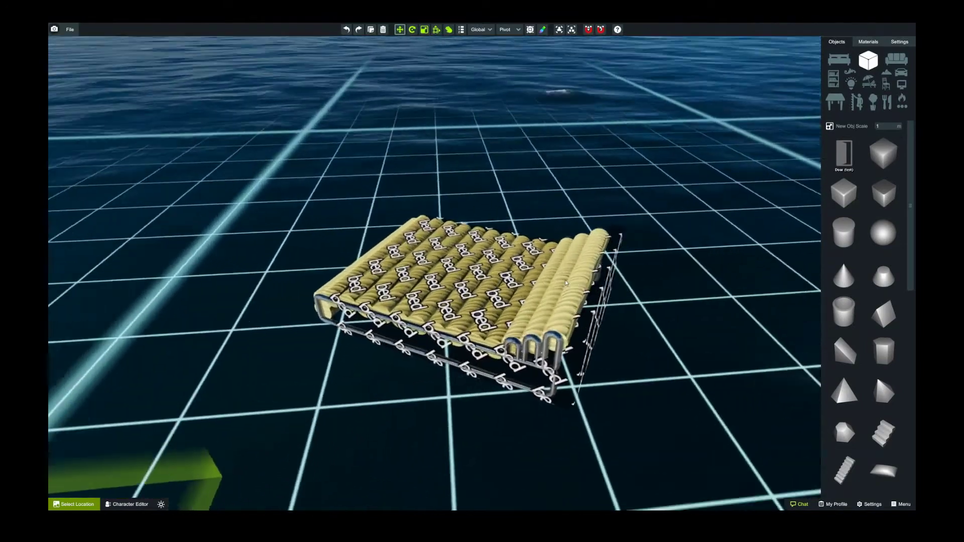
pyautogui.scroll(3, 567, 284)
pyautogui.click(570, 285)
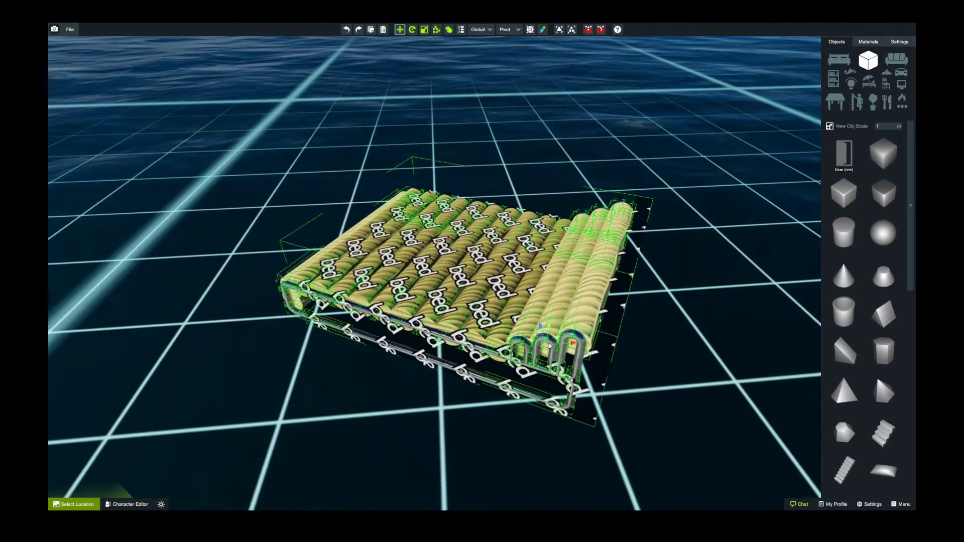
pyautogui.moveTo(667, 288); pyautogui.dragTo(673, 267, button='right')
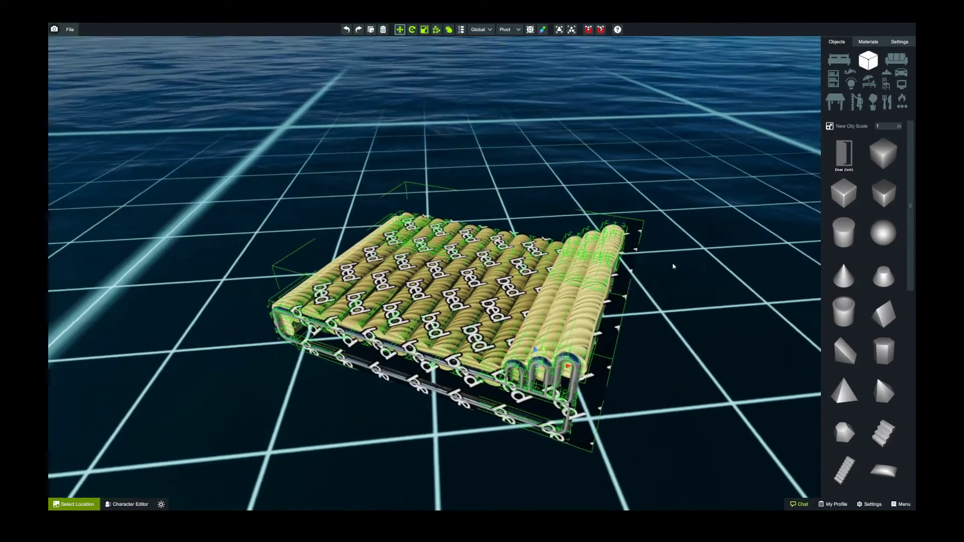
pyautogui.scroll(-3, 667, 256)
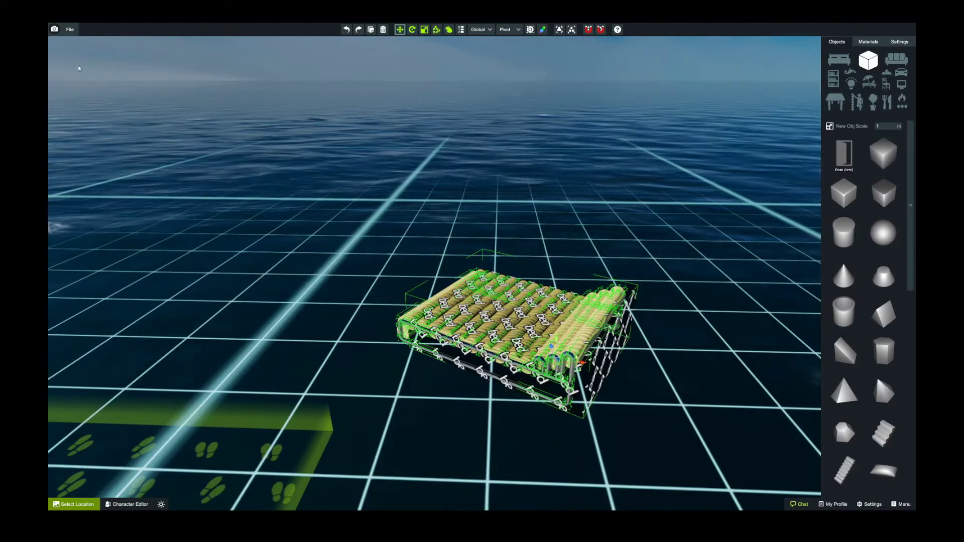
# Step: Load Home.world in place of the sofa-only layout
pyautogui.click(70, 29)
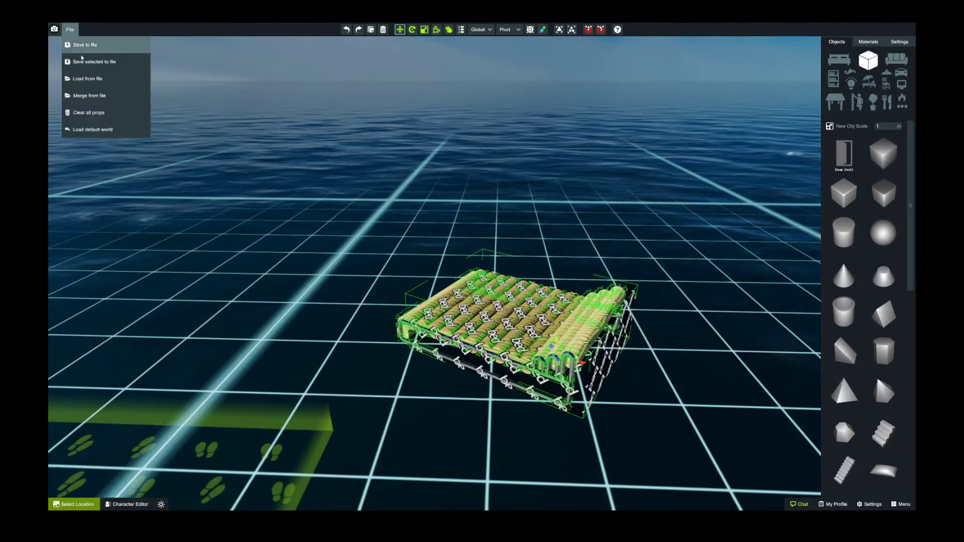
pyautogui.click(94, 80)
pyautogui.click(510, 278)
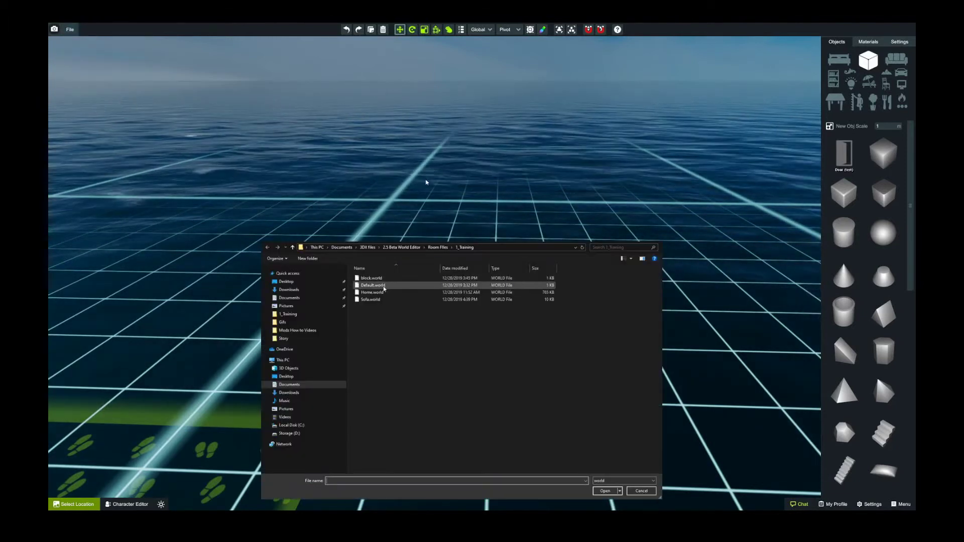
pyautogui.doubleClick(381, 292)
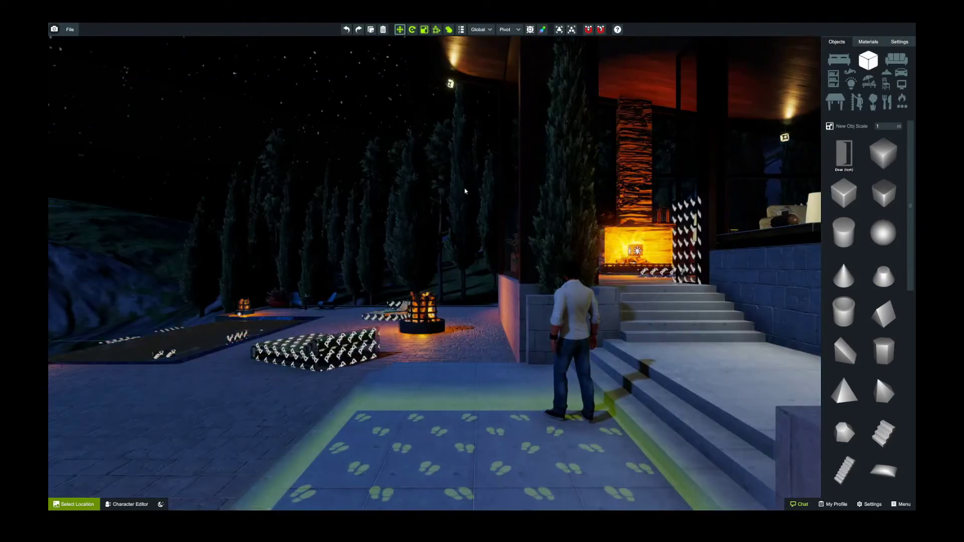
# Step: Explore the area beyond the home's terrace, out to the empty part of the grid
pyautogui.press('w')
pyautogui.moveTo(465, 193); pyautogui.dragTo(227, 203, button='right')
pyautogui.press('w')
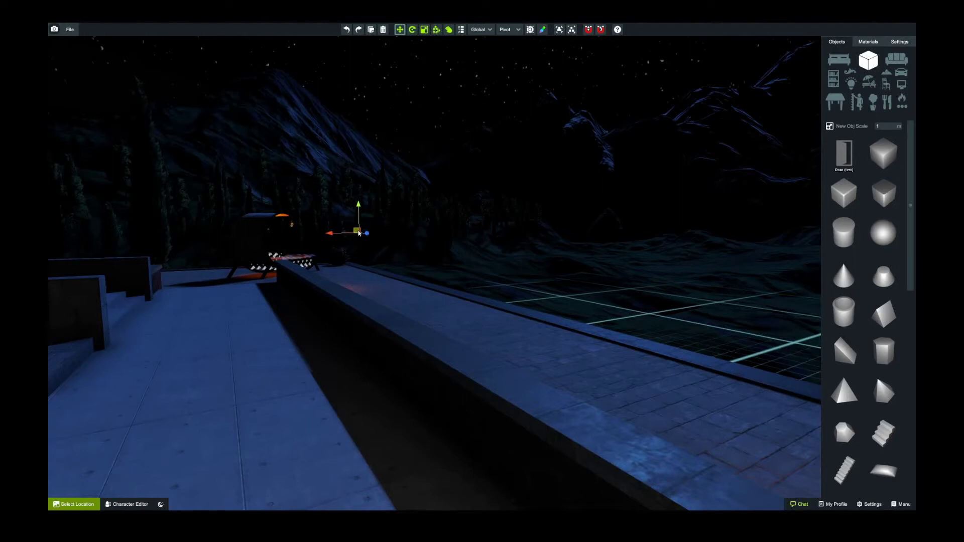
pyautogui.moveTo(557, 248); pyautogui.dragTo(583, 229, button='right')
pyautogui.press('w')
pyautogui.press('w')
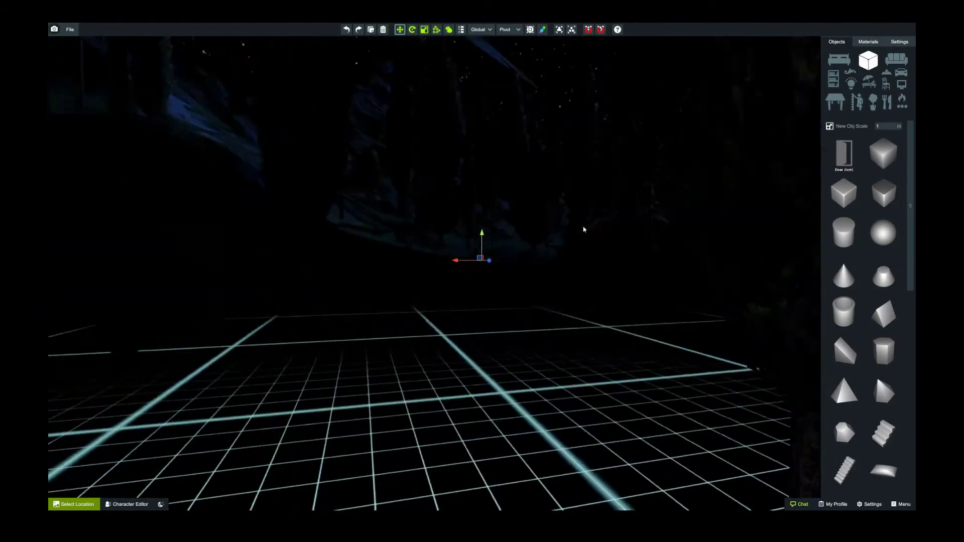
pyautogui.press('w')
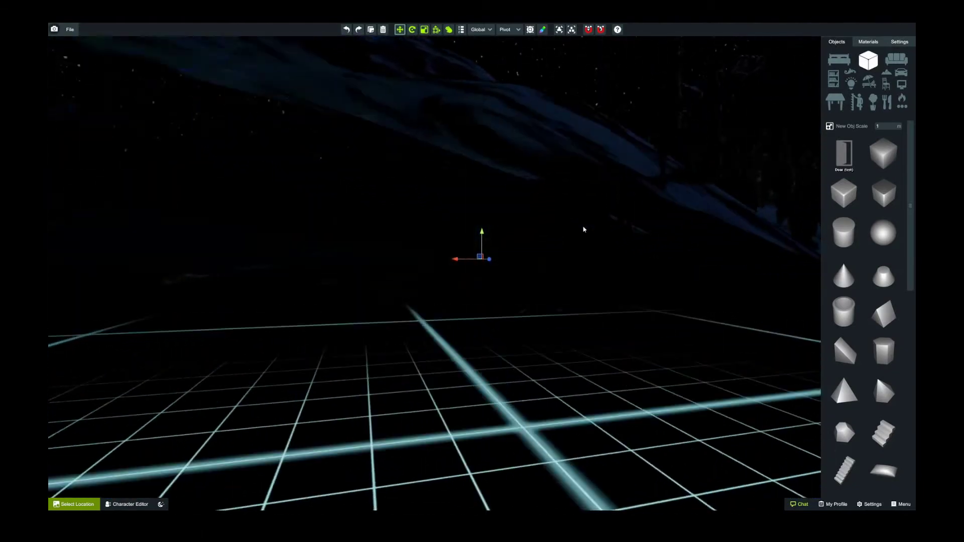
pyautogui.press('w')
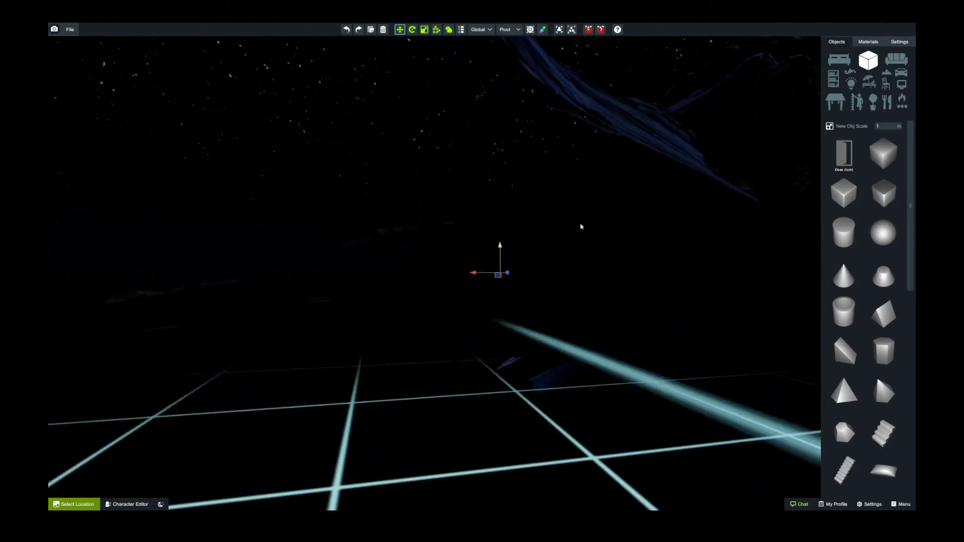
pyautogui.press('w')
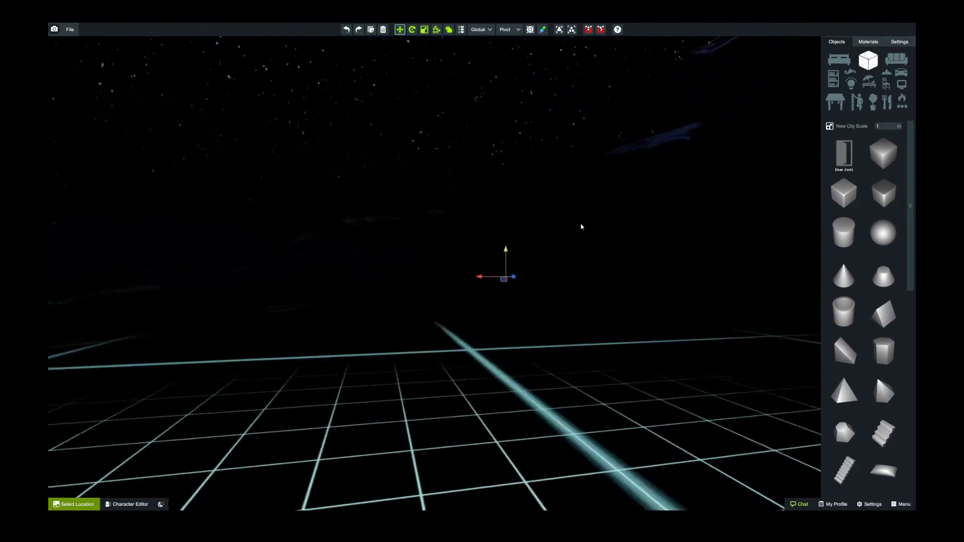
pyautogui.press('w')
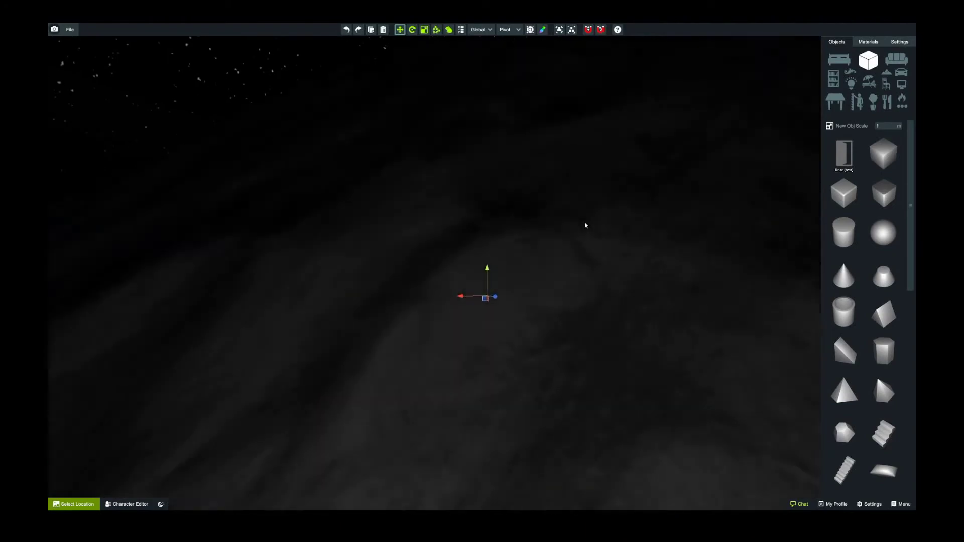
pyautogui.press('w')
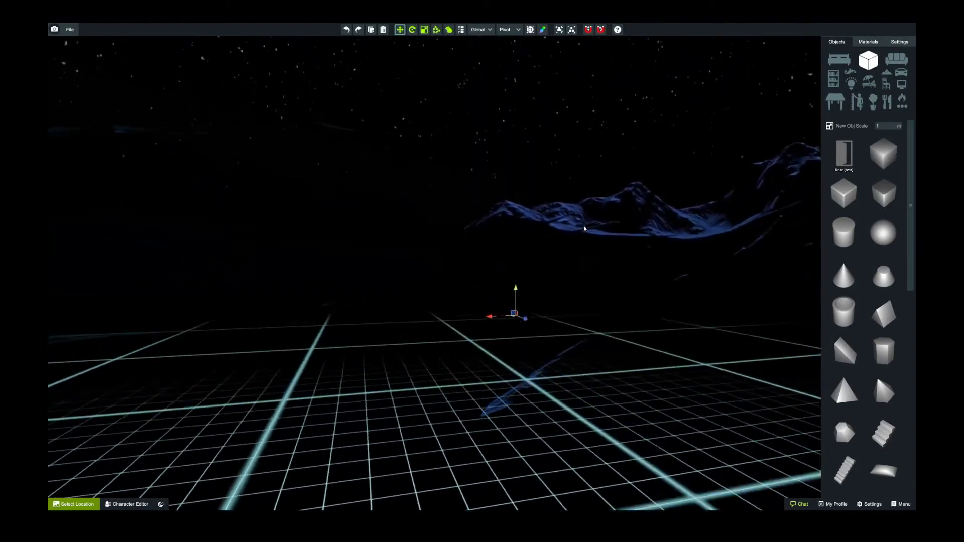
pyautogui.press('w')
pyautogui.moveTo(585, 232); pyautogui.dragTo(630, 269, button='right')
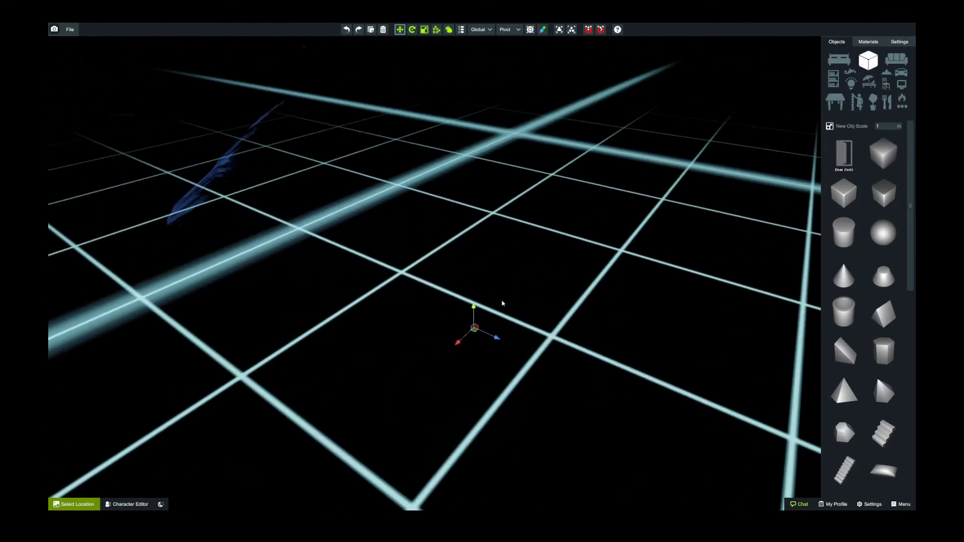
# Step: Merge Sofa.world into the home world and select the merged sofa
pyautogui.click(71, 30)
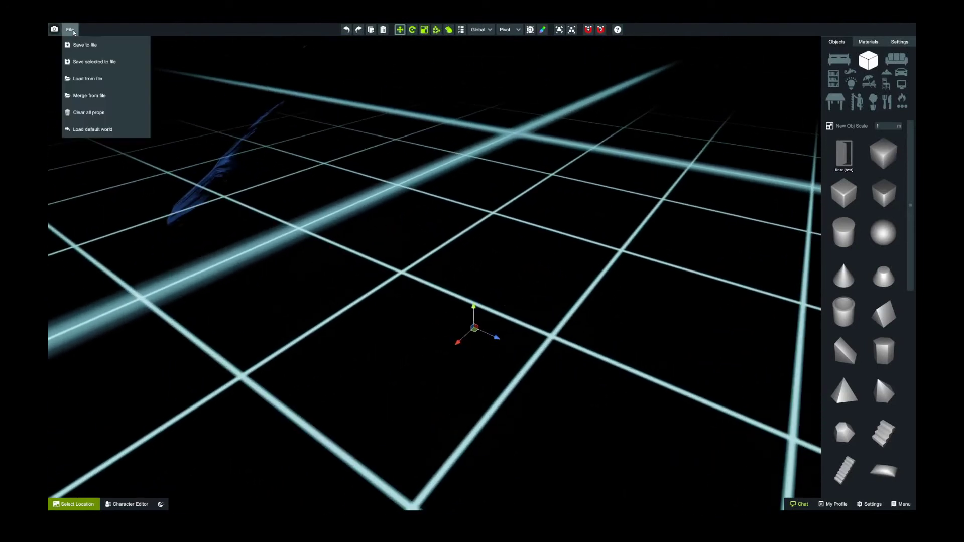
pyautogui.click(103, 96)
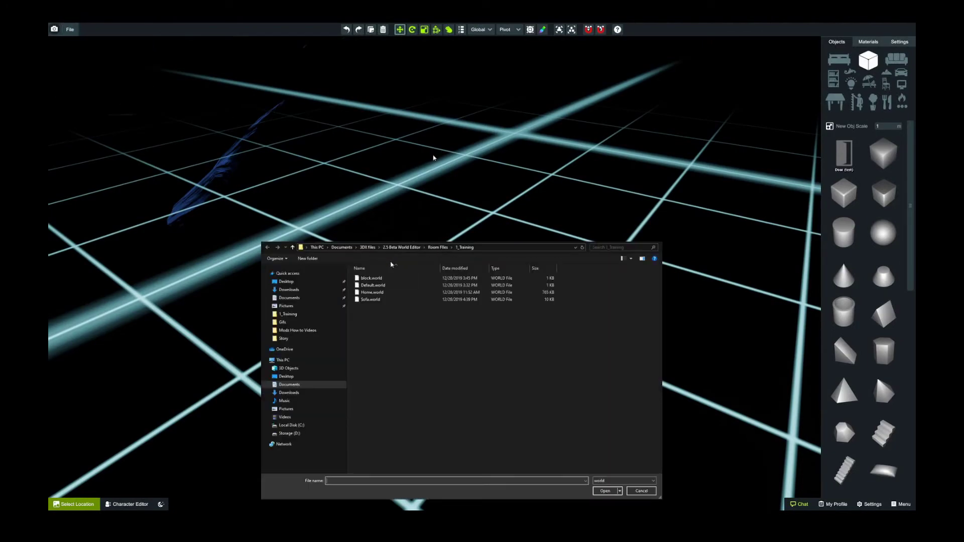
pyautogui.click(371, 300)
pyautogui.doubleClick(371, 300)
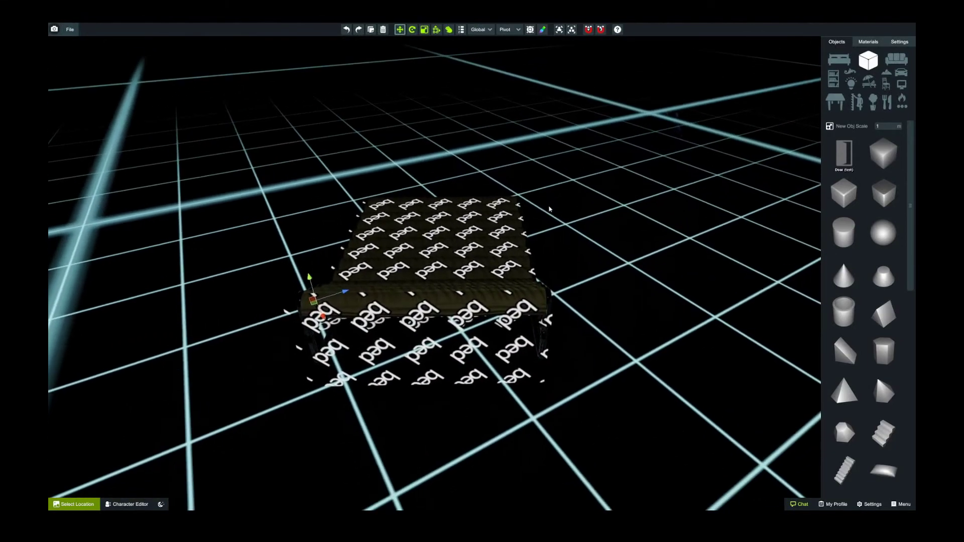
pyautogui.moveTo(549, 209); pyautogui.dragTo(545, 207, button='right')
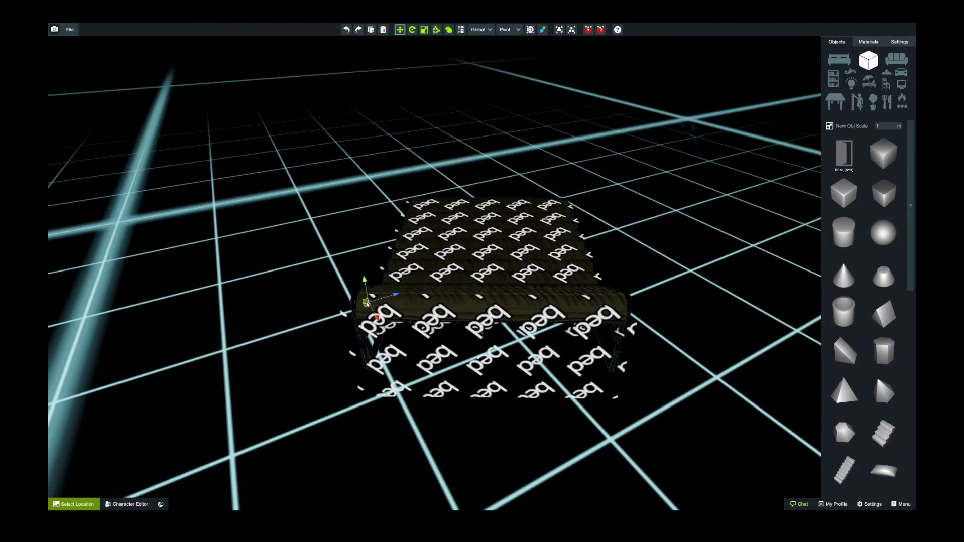
pyautogui.click(476, 298)
pyautogui.moveTo(454, 300); pyautogui.dragTo(544, 253, button='right')
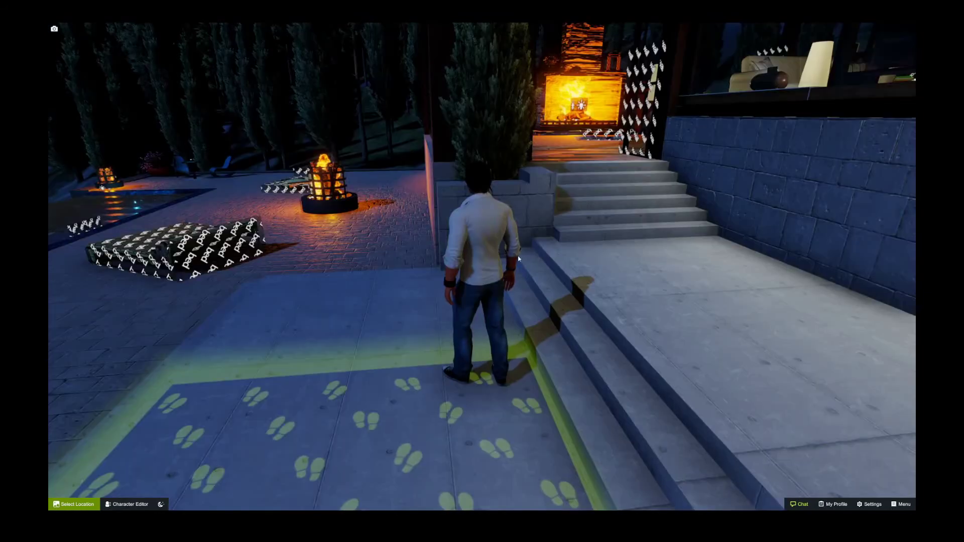
# Step: Return to editing near the home's spawn area and undo the last three changes
pyautogui.moveTo(573, 258); pyautogui.dragTo(511, 246, button='right')
pyautogui.press('Tab')
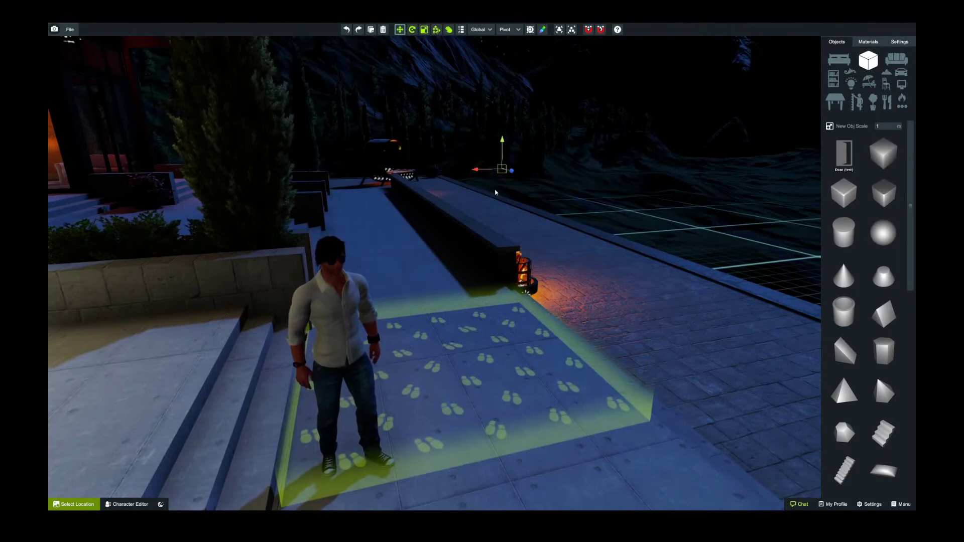
pyautogui.click(722, 366)
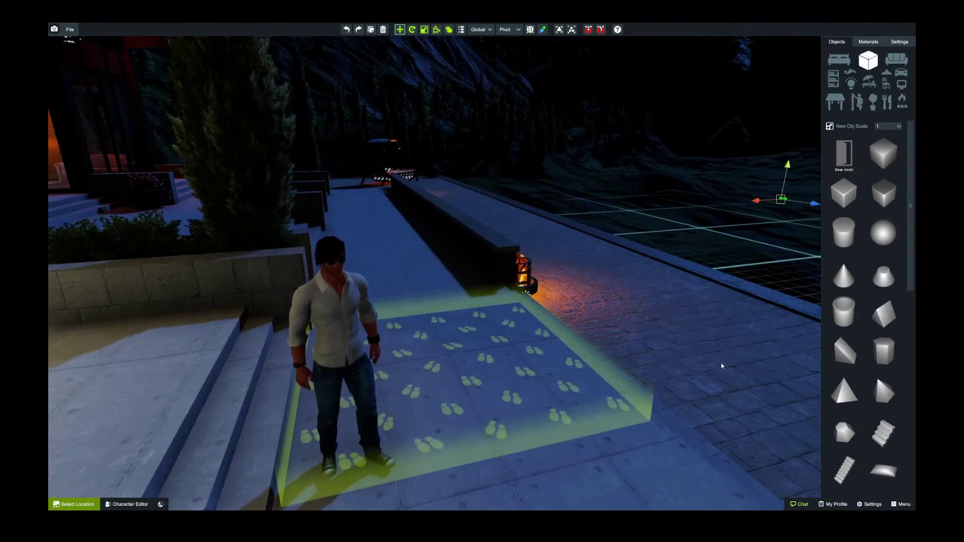
pyautogui.hotkey('ctrl', 'z')
pyautogui.hotkey('ctrl', 'z')
pyautogui.hotkey('ctrl', 'z')
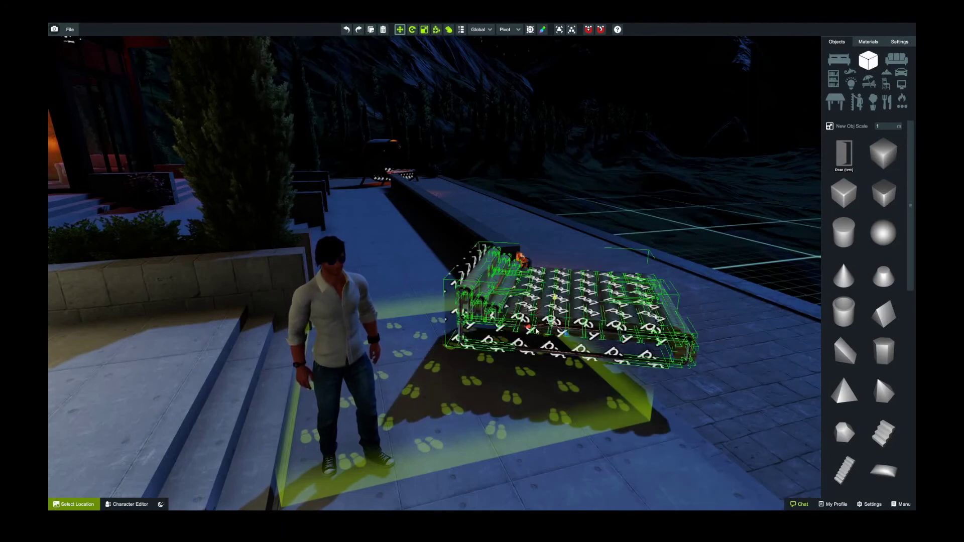
# Step: Move the merged sofa off the spawn area onto the paved terrace and lower it to the floor
pyautogui.moveTo(528, 328); pyautogui.dragTo(711, 289)
pyautogui.moveTo(703, 289); pyautogui.dragTo(595, 289, button='right')
pyautogui.moveTo(578, 281); pyautogui.dragTo(578, 321)
pyautogui.moveTo(665, 304); pyautogui.dragTo(314, 333, button='right')
pyautogui.click(315, 332)
pyautogui.press('w')
pyautogui.moveTo(456, 308); pyautogui.dragTo(439, 287, button='right')
pyautogui.press('s')
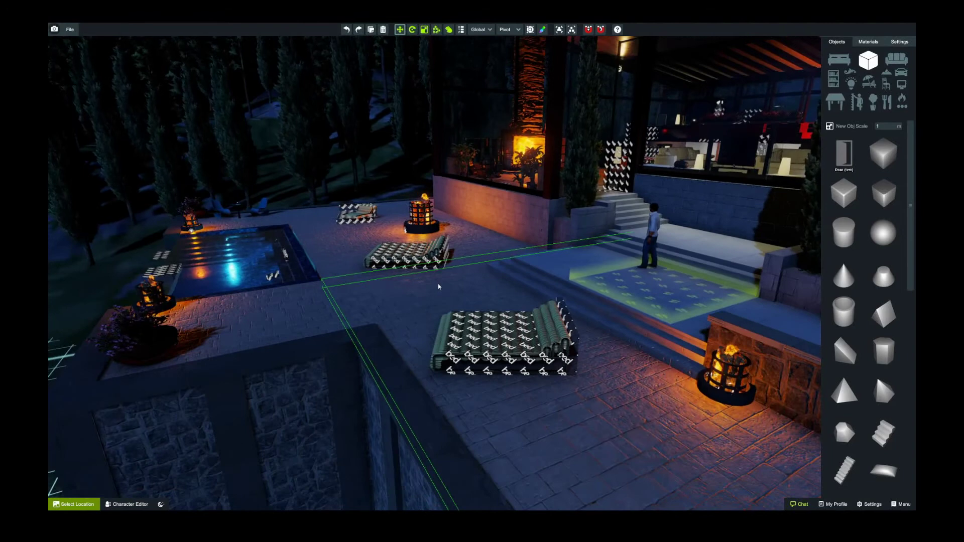